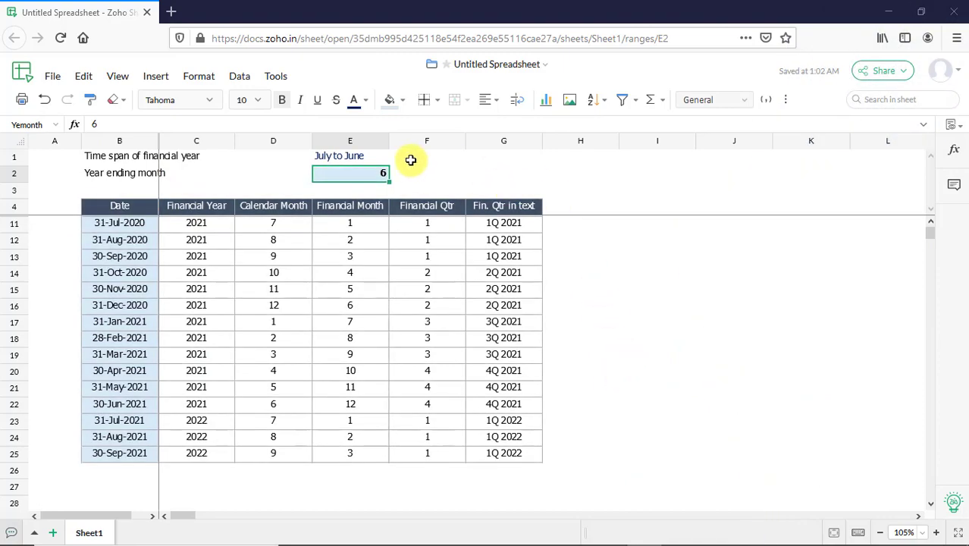
Examine the July to June time span, the financial year 2021 rows and the named year ending month cell E2
left_click(375, 157)
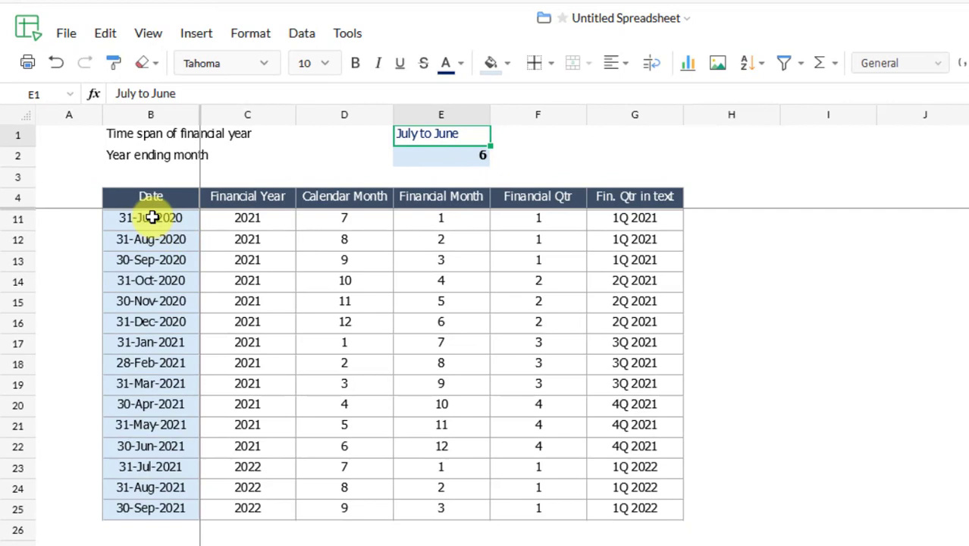
left_click_drag(152, 217, 473, 455)
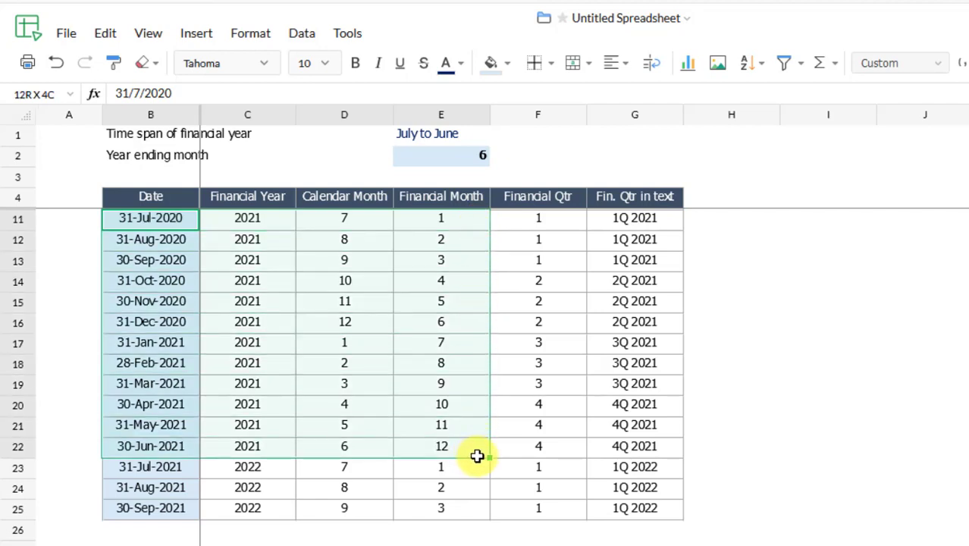
left_click_drag(477, 455, 517, 455)
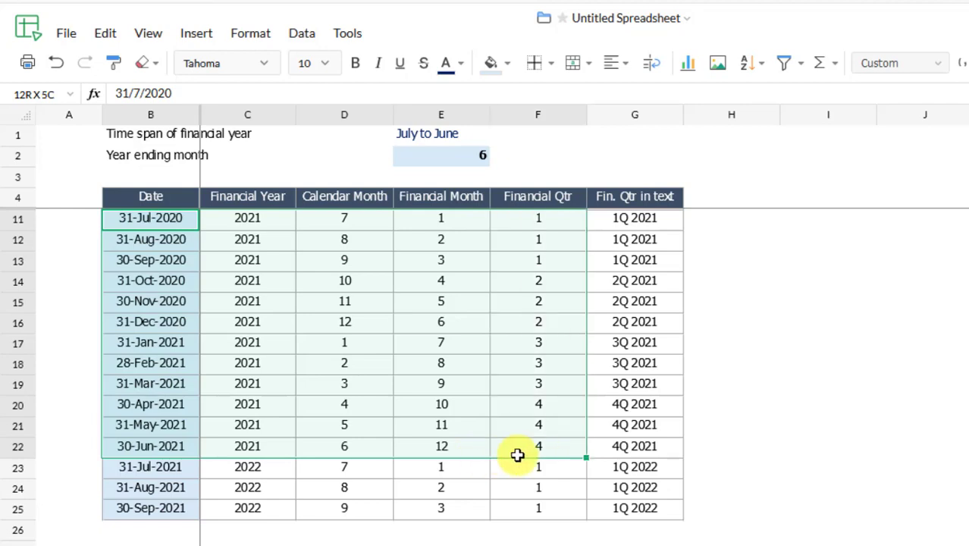
left_click_drag(517, 455, 547, 265)
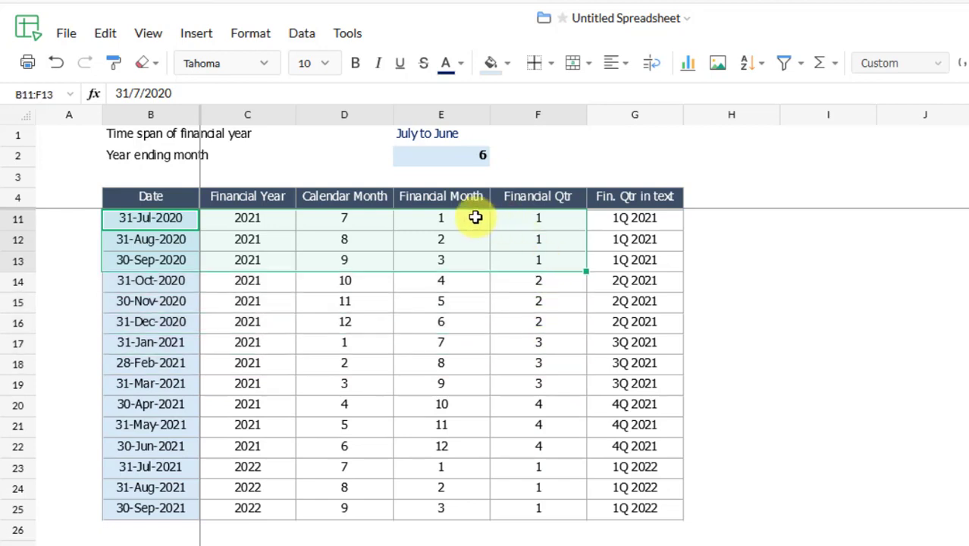
left_click(476, 217)
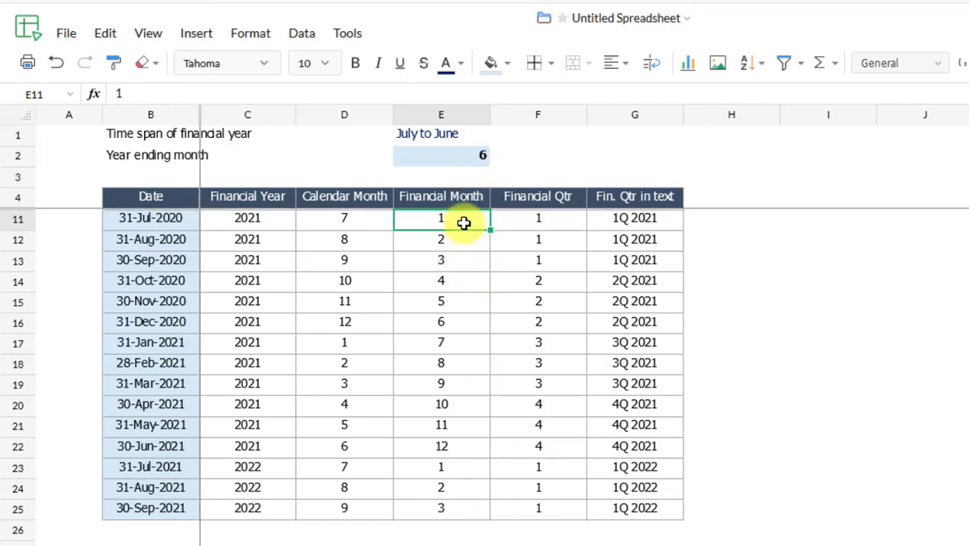
left_click(473, 159)
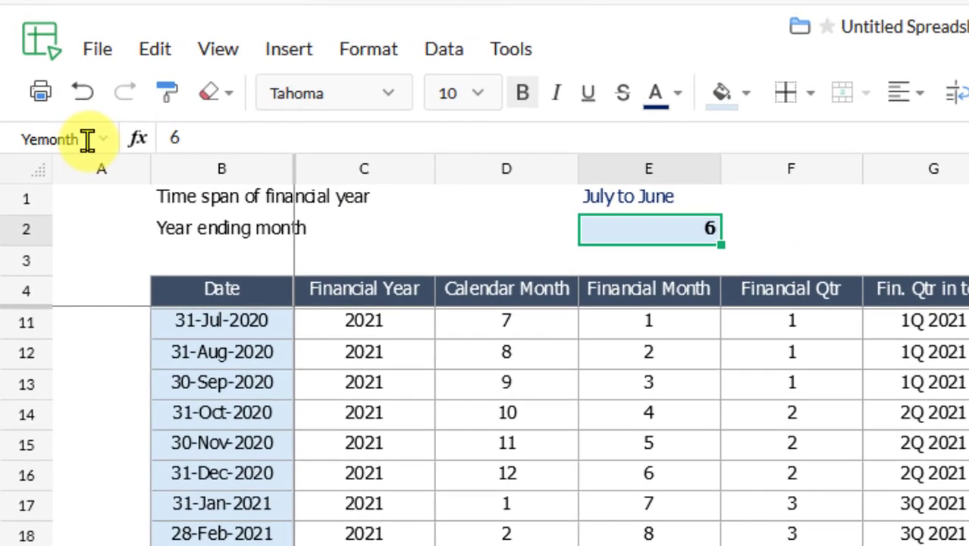
left_click(87, 140)
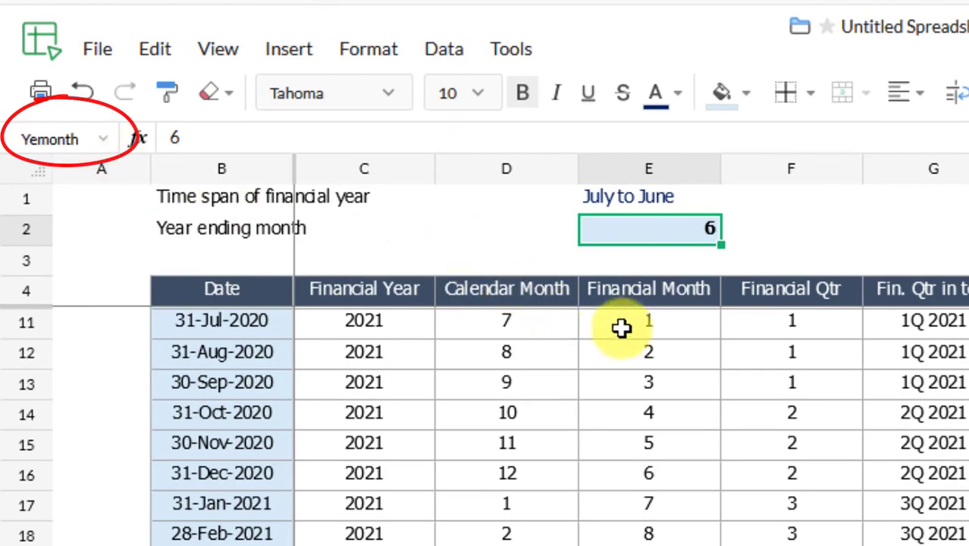
Clear the existing values from the Financial Month column, starting at E5
left_click(654, 285)
key("Down")
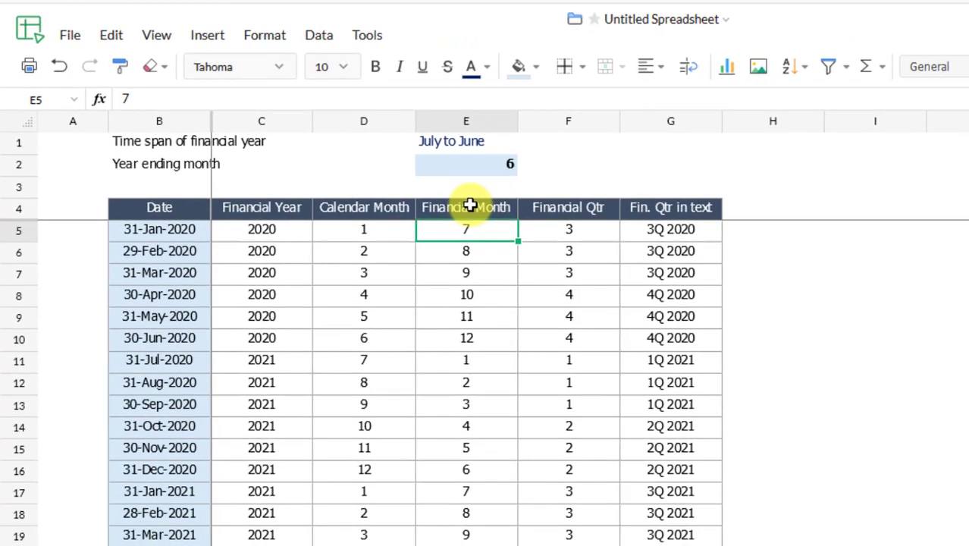
key("Delete")
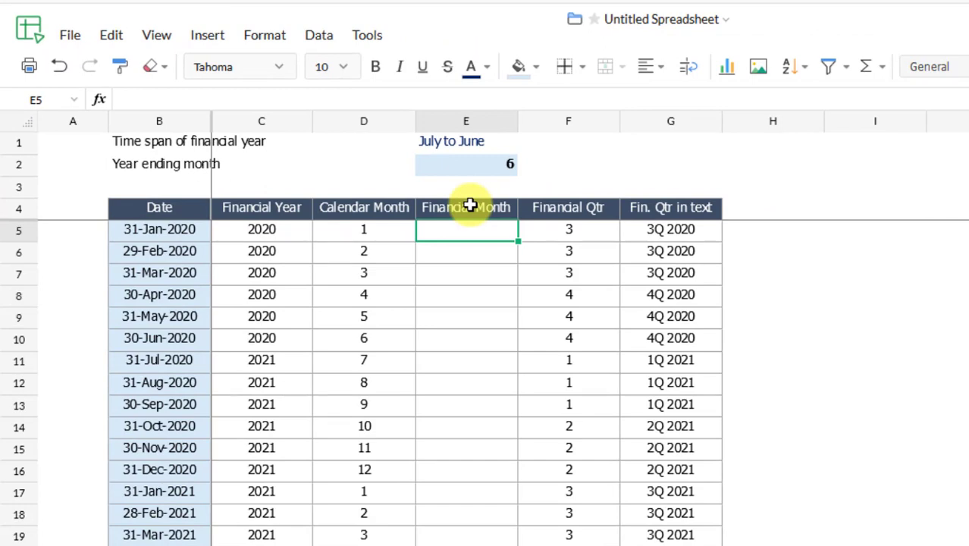
Enter =MOD(MONTH(B5)-Yemonth-1,12)+1 in E5 and fill it down the Financial Month column to row 25
type("=MOD(")
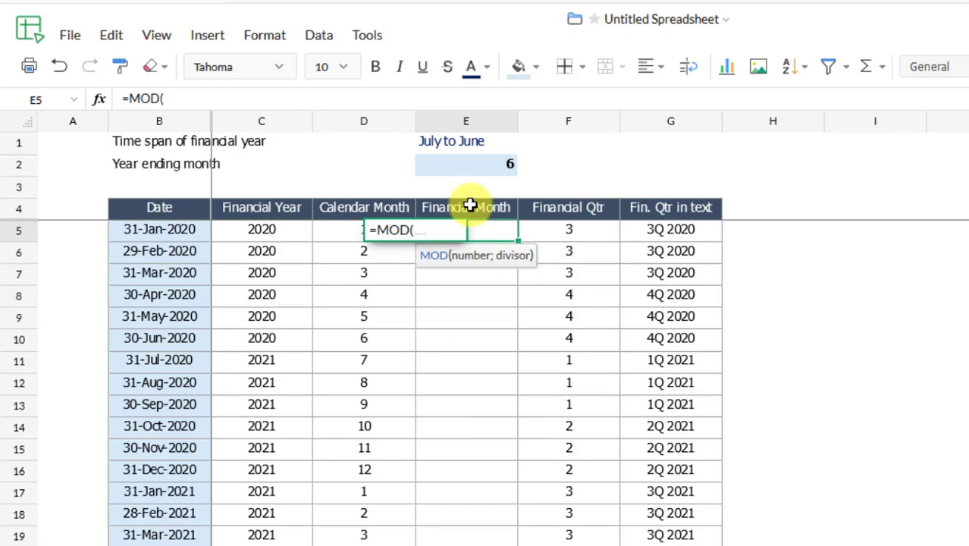
type("MOnth(")
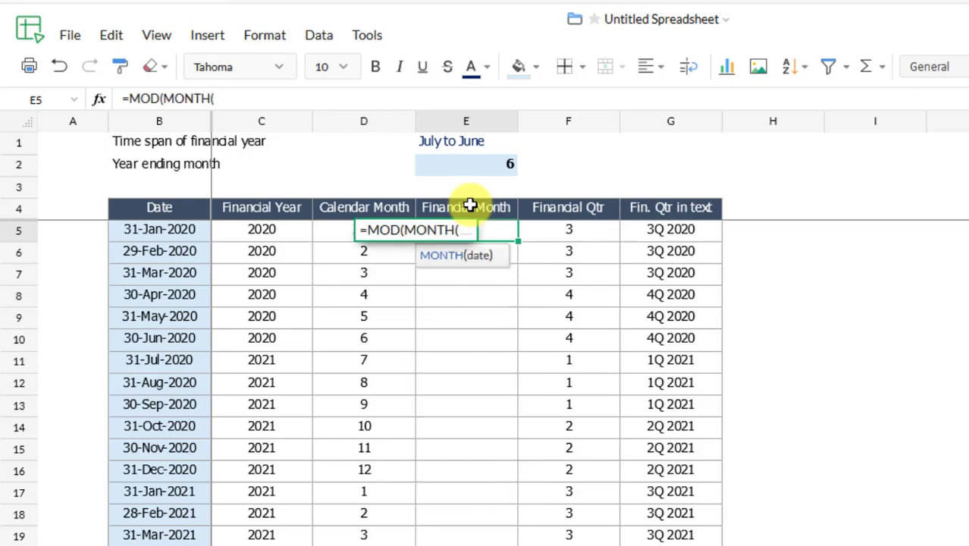
type("B5")
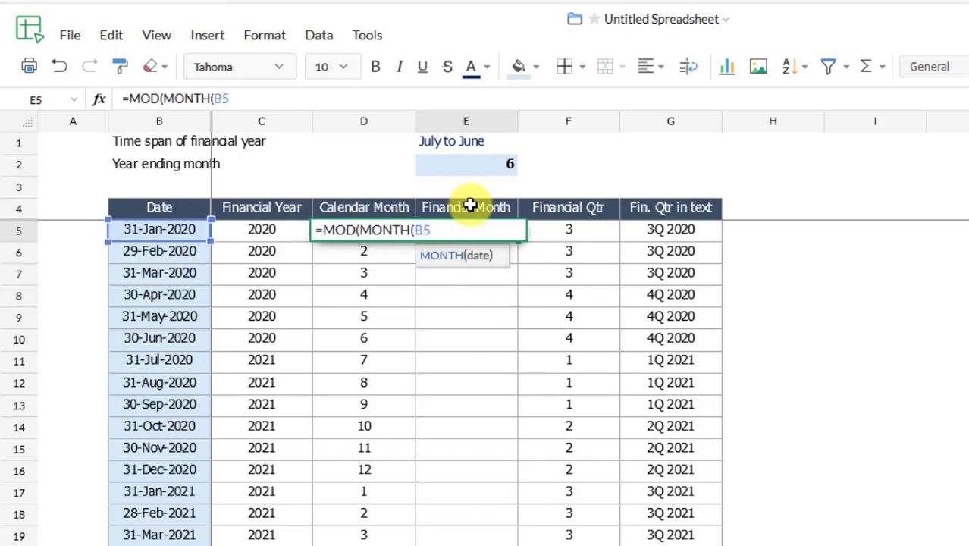
type(")-Yemo")
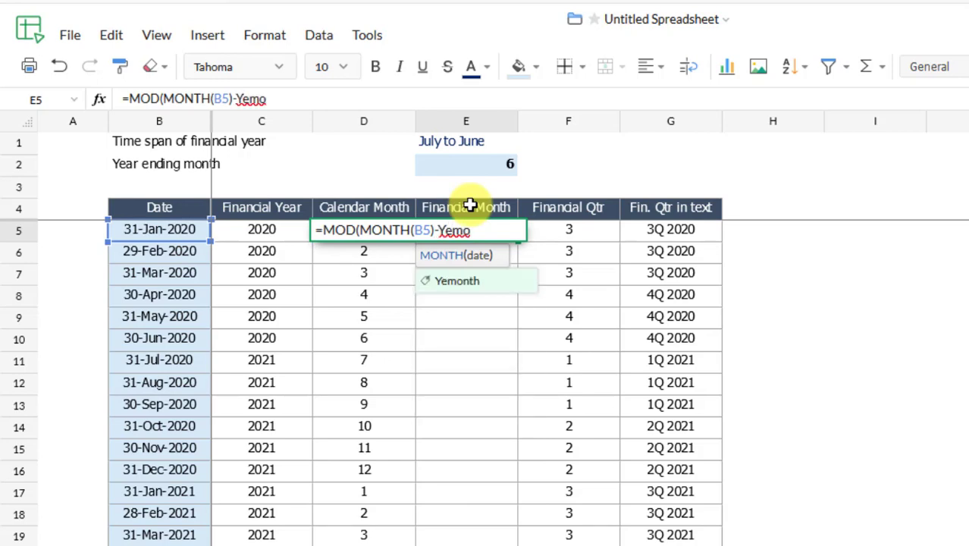
type("nth-1")
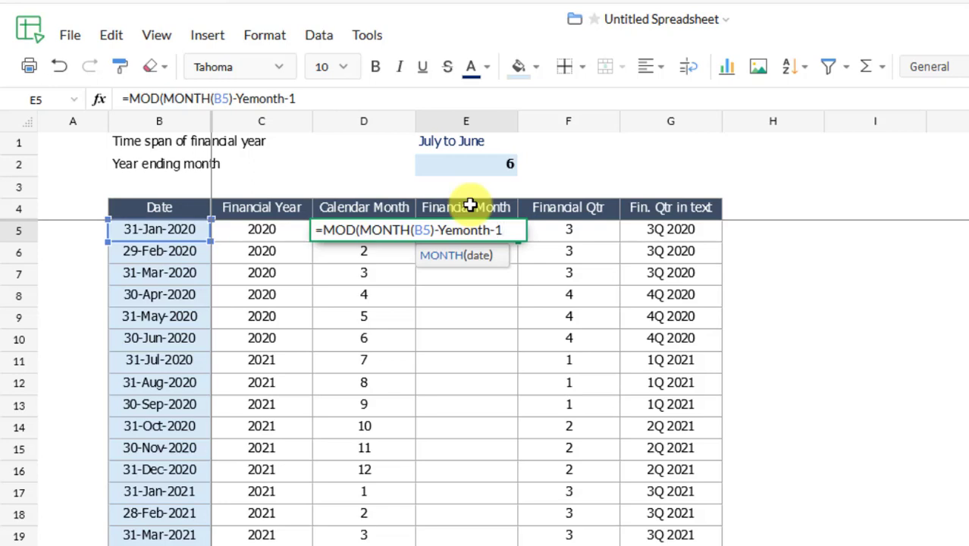
type(",12)")
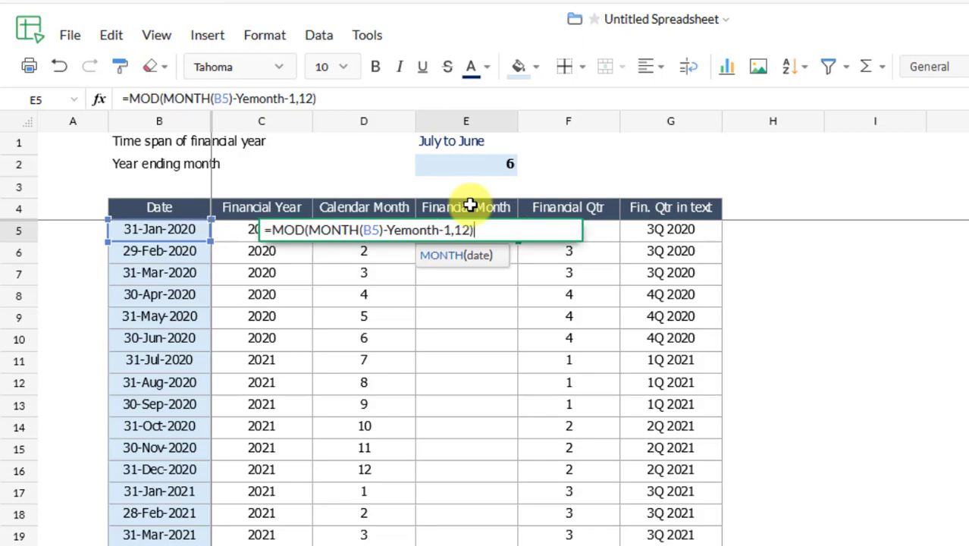
type("+1")
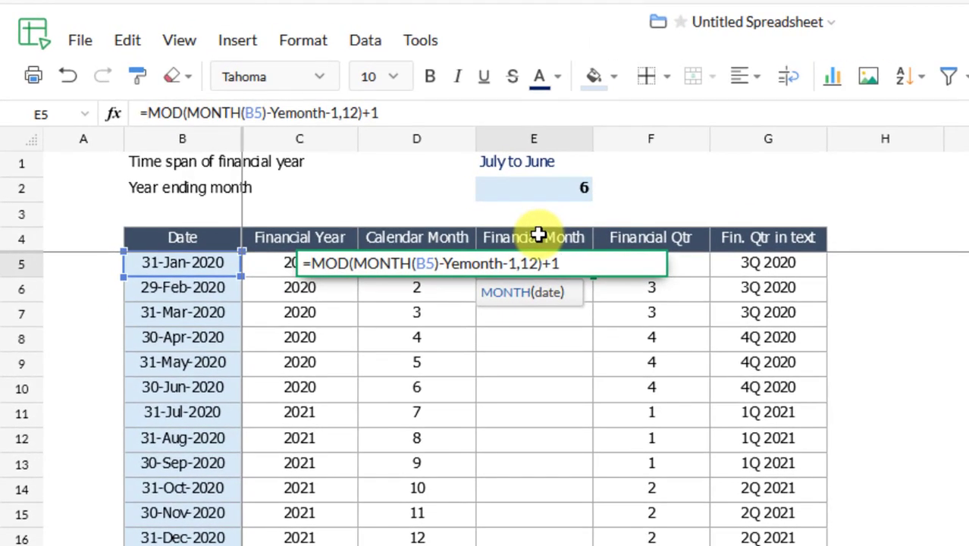
key("Return")
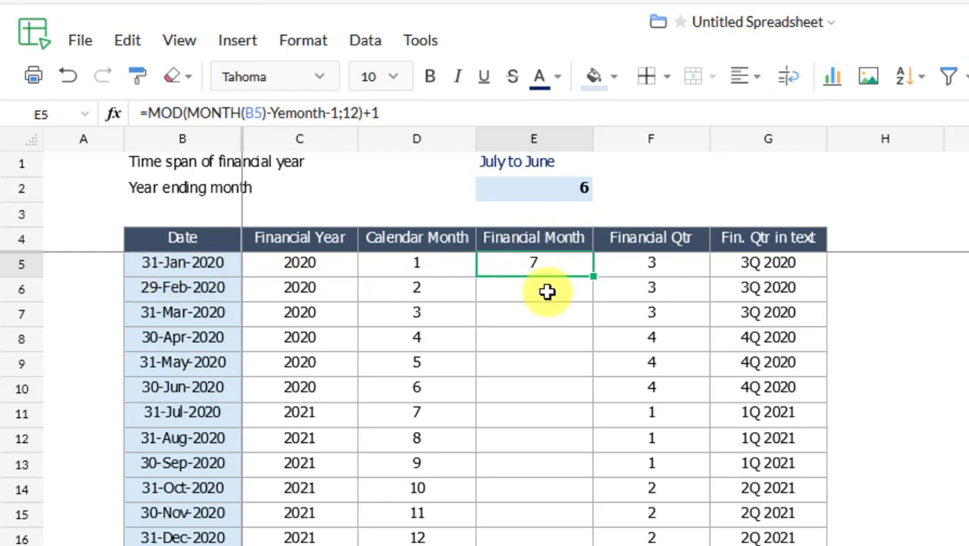
double_click(592, 274)
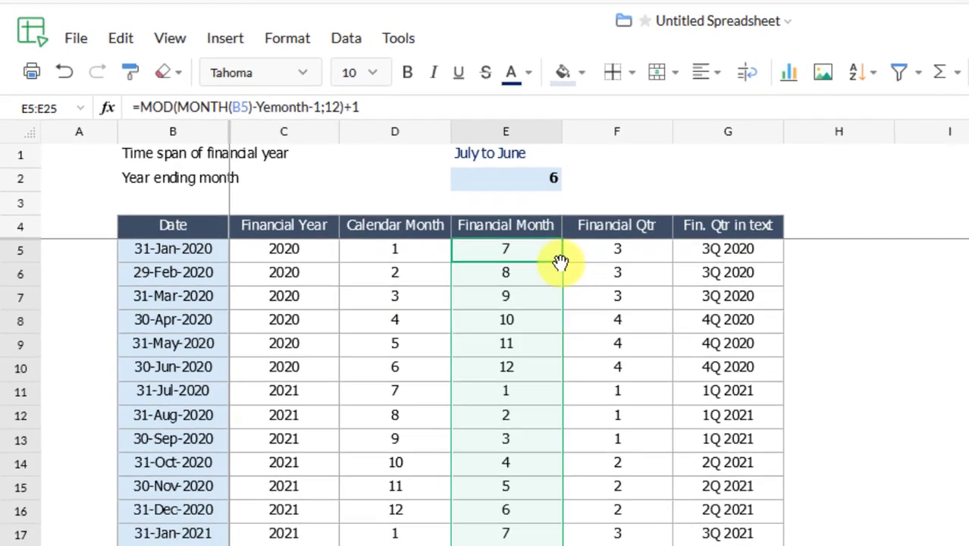
Enter =ROUNDUP(E5/3,0) in F5 and fill it down the Financial Qtr column
left_click(639, 266)
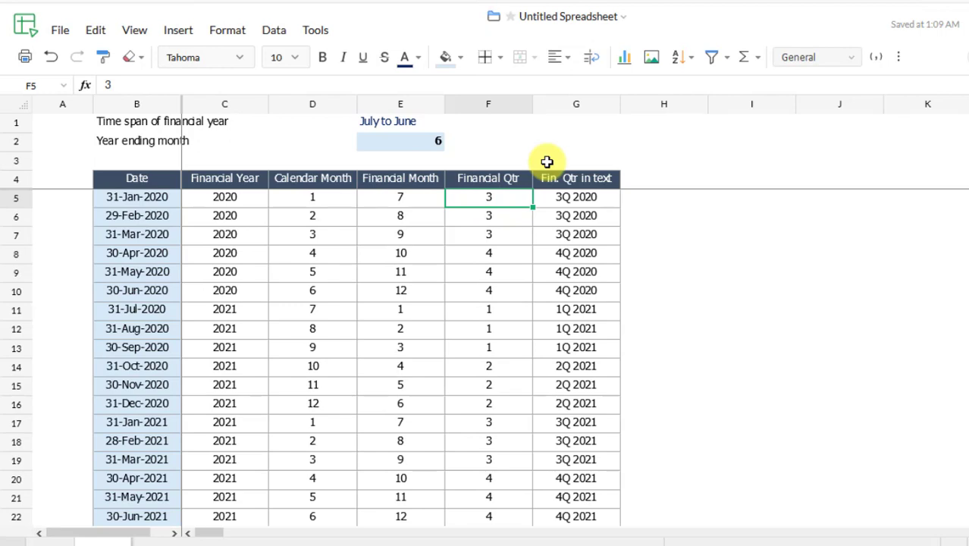
type("=ROUNDUP")
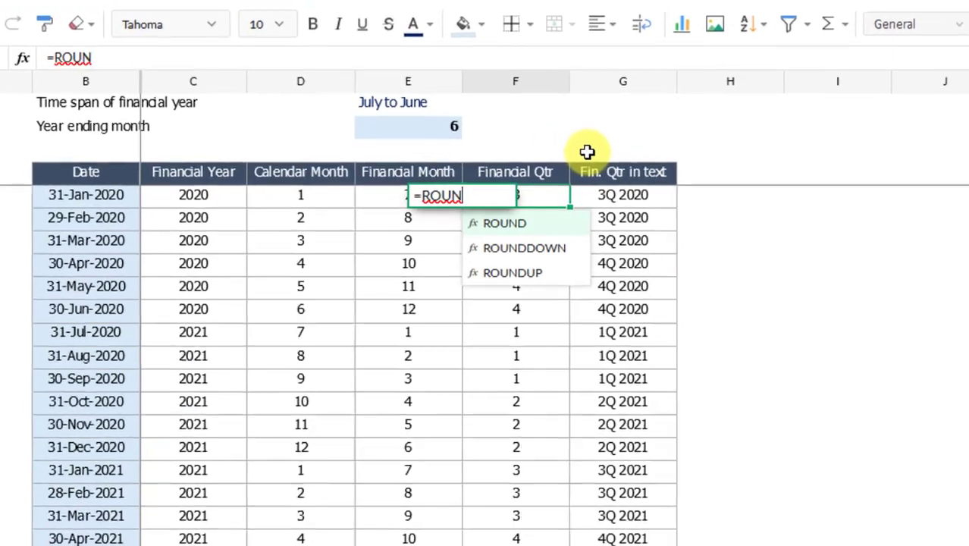
type("(E5/3")
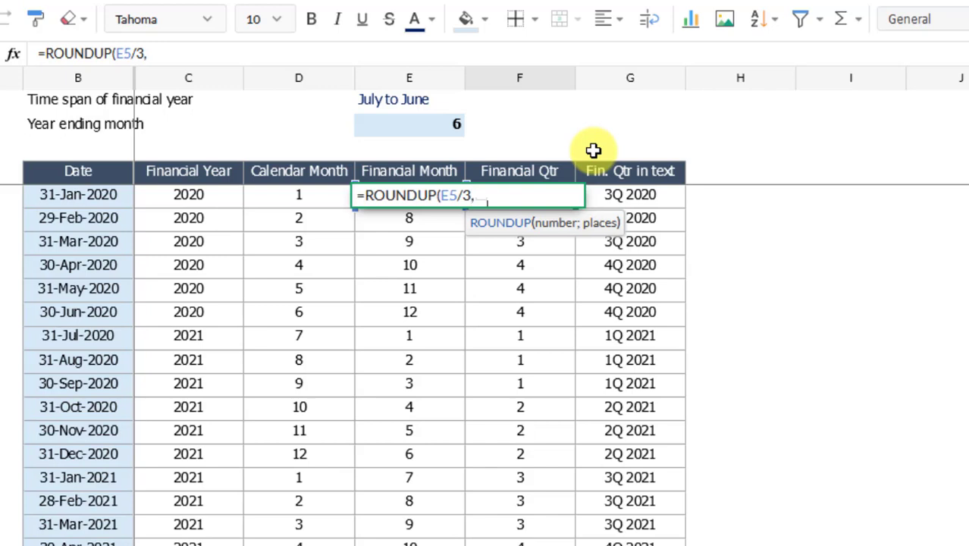
type(",0)")
key("ctrl+Return")
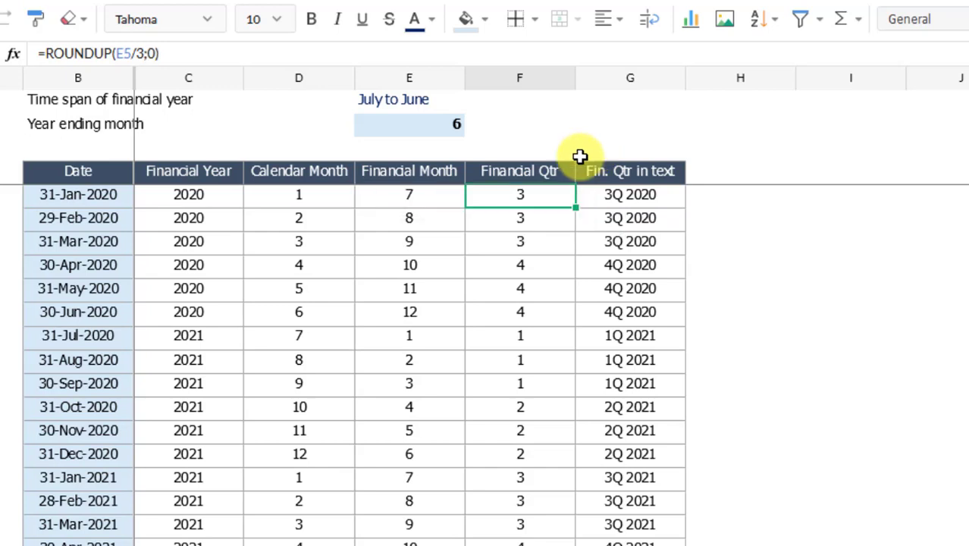
double_click(575, 206)
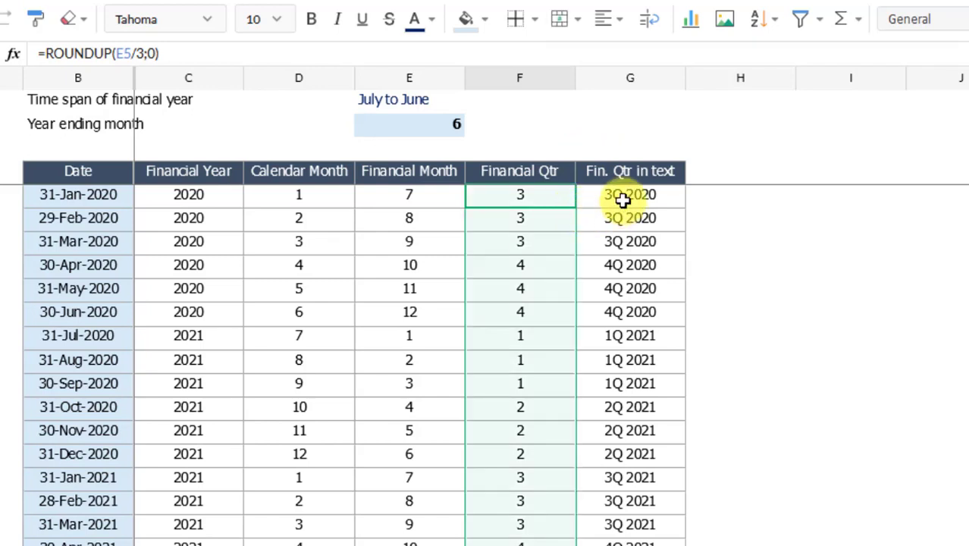
Enter =F5&"Q "&C5 in G5 and fill it down the Fin. Qtr in text column
left_click(616, 199)
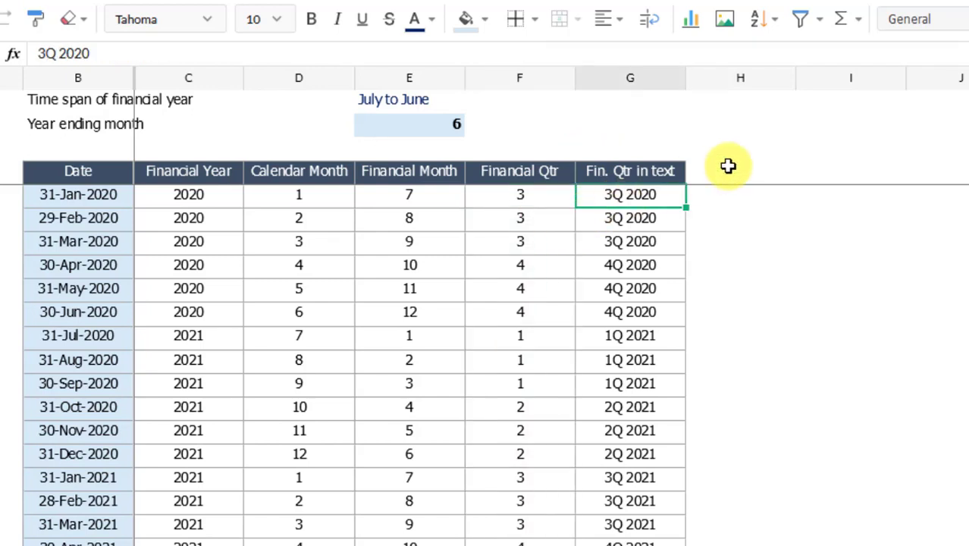
type("=")
key("Left")
key("BackSpace")
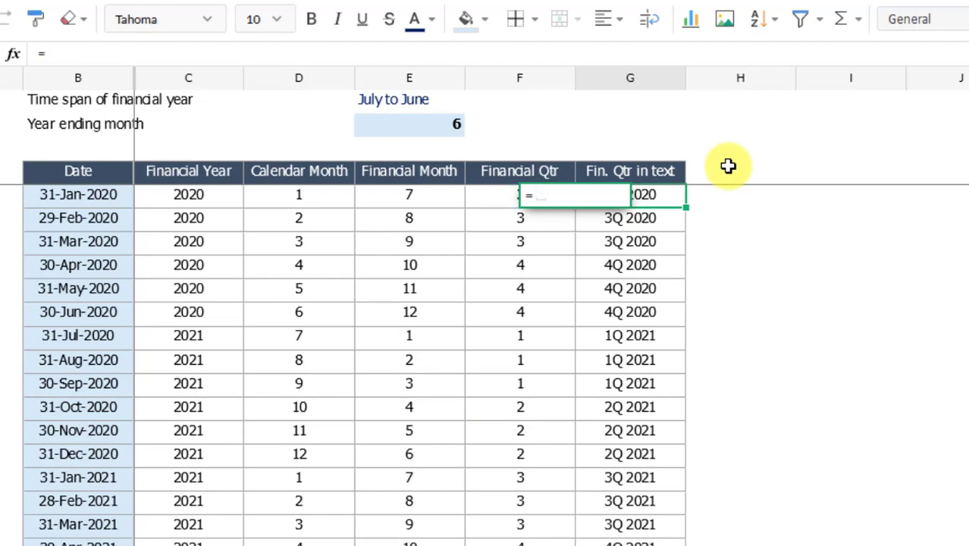
key("Left")
type("&")
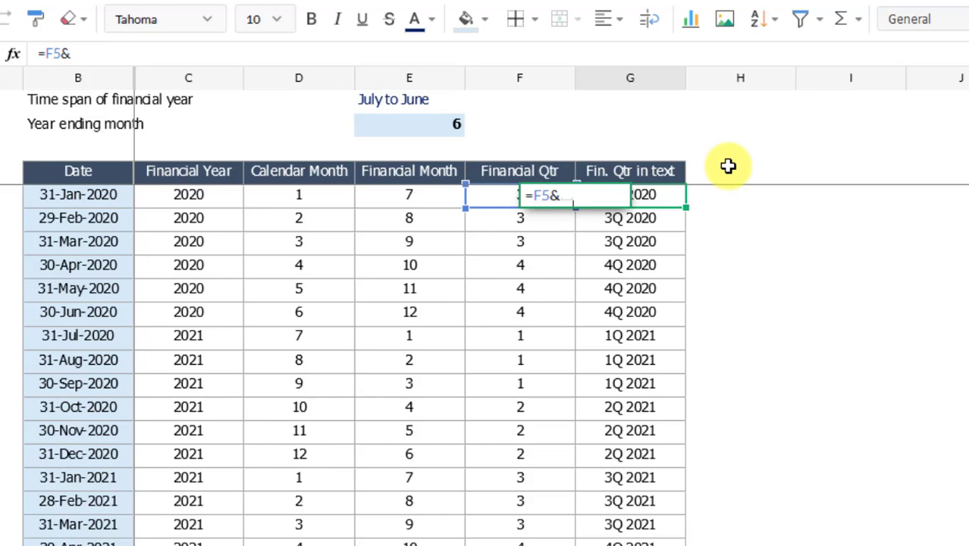
type("\"Q \"&")
key("Left")
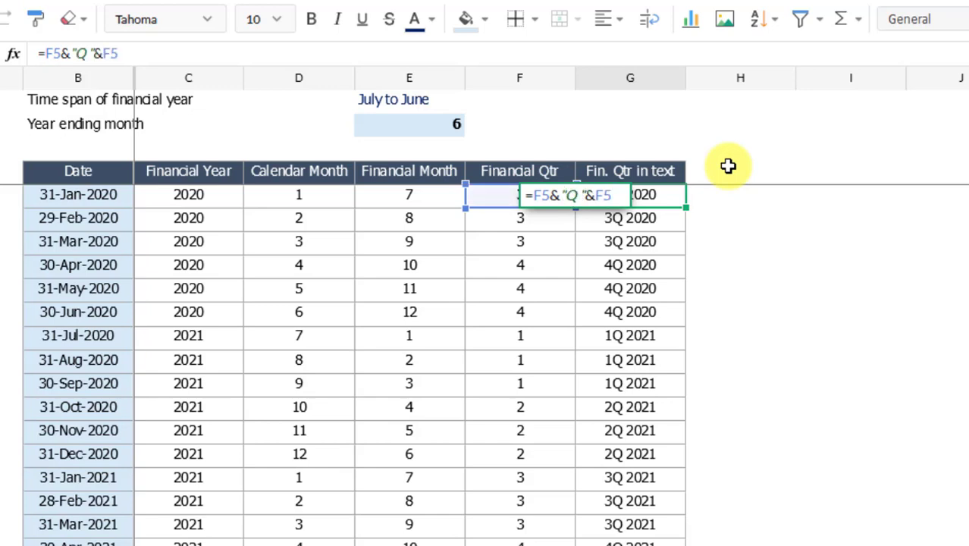
key("Left")
key("Left")
key("Left")
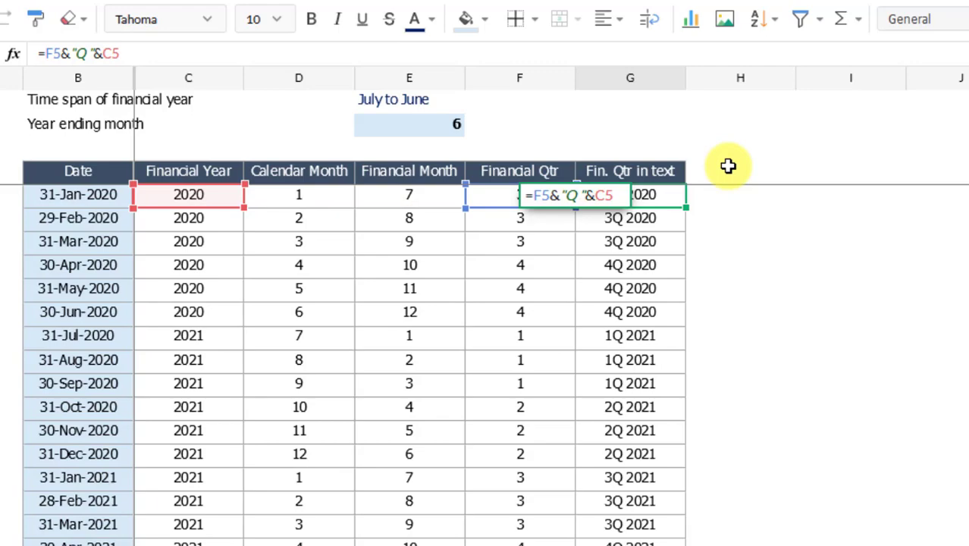
key("Return")
key("Up")
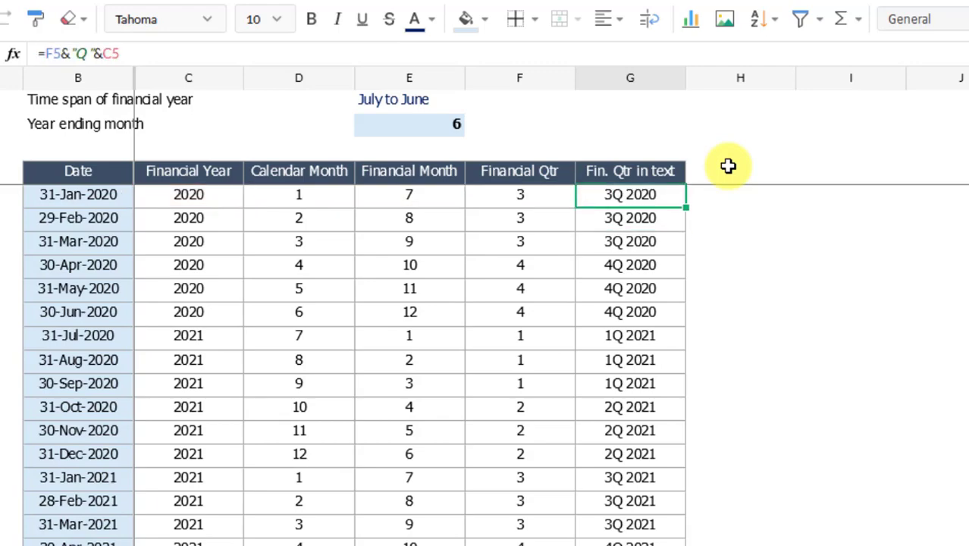
double_click(685, 206)
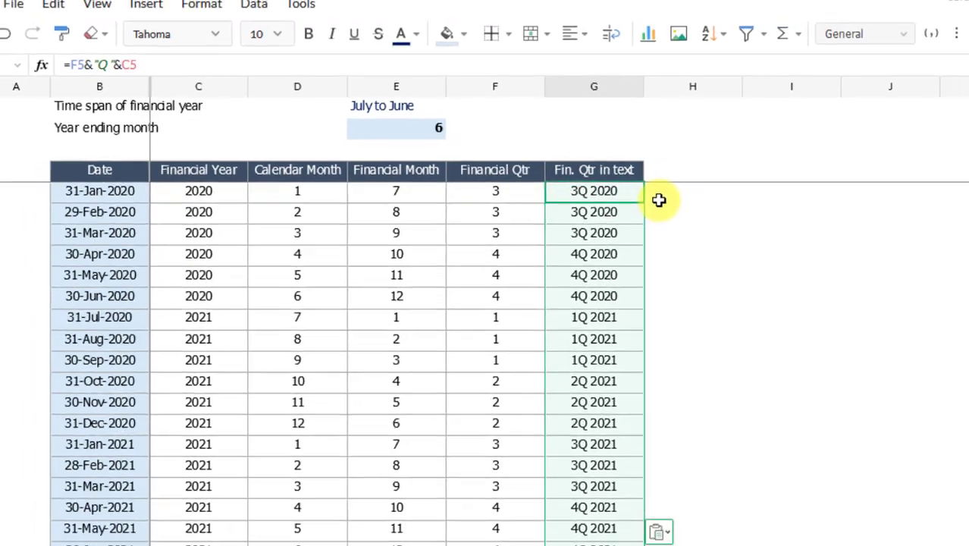
Review the row 5 formulas for the quarter text, financial quarter and financial month without changing them
left_click(620, 199)
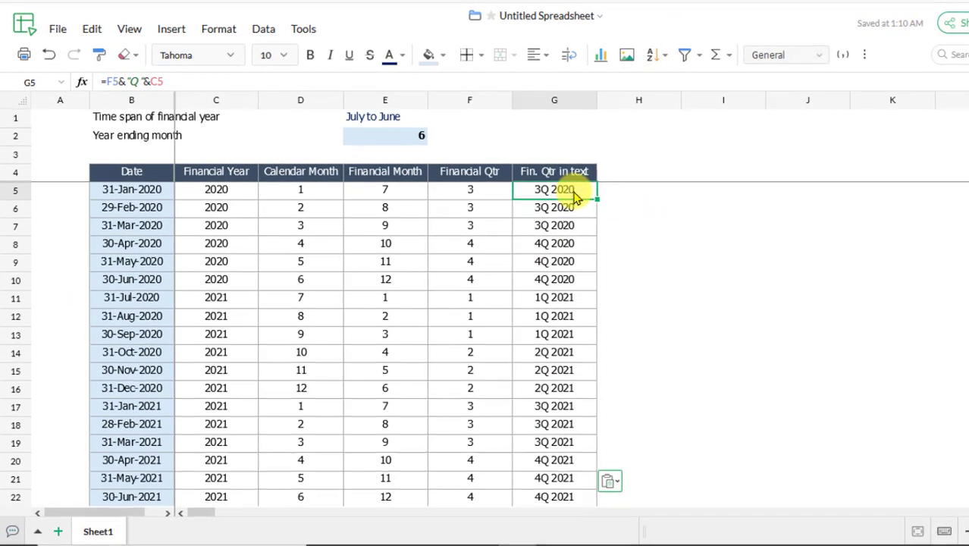
double_click(574, 196)
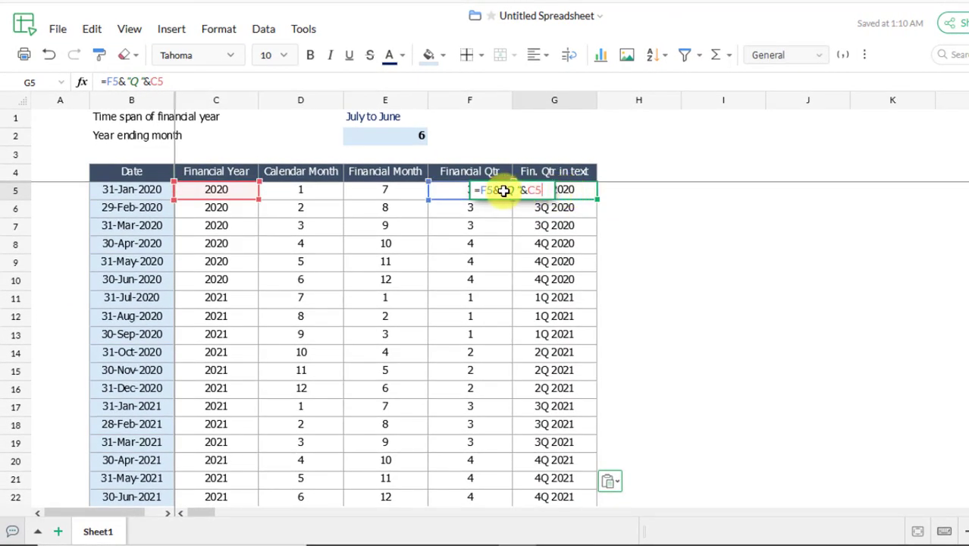
left_click(500, 190)
double_click(501, 190)
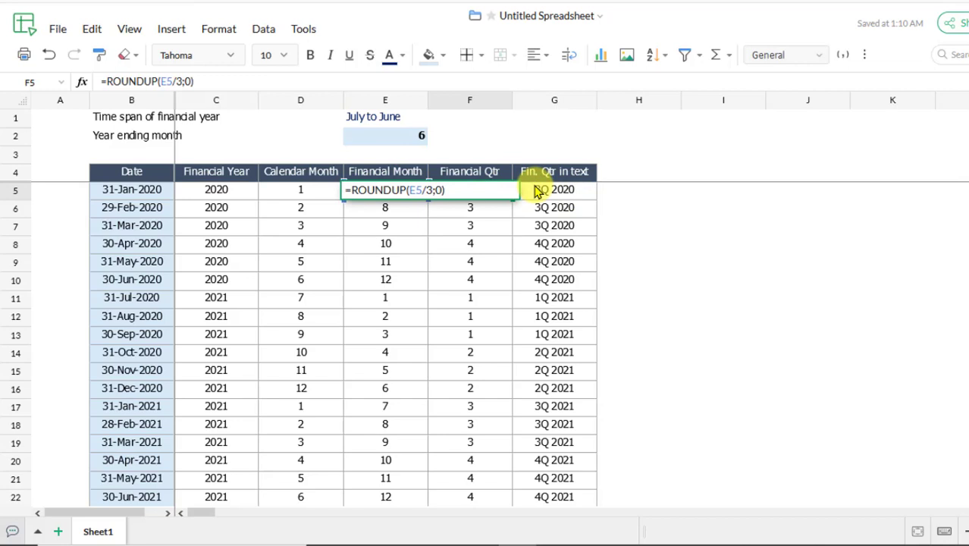
key("Escape")
left_click(420, 189)
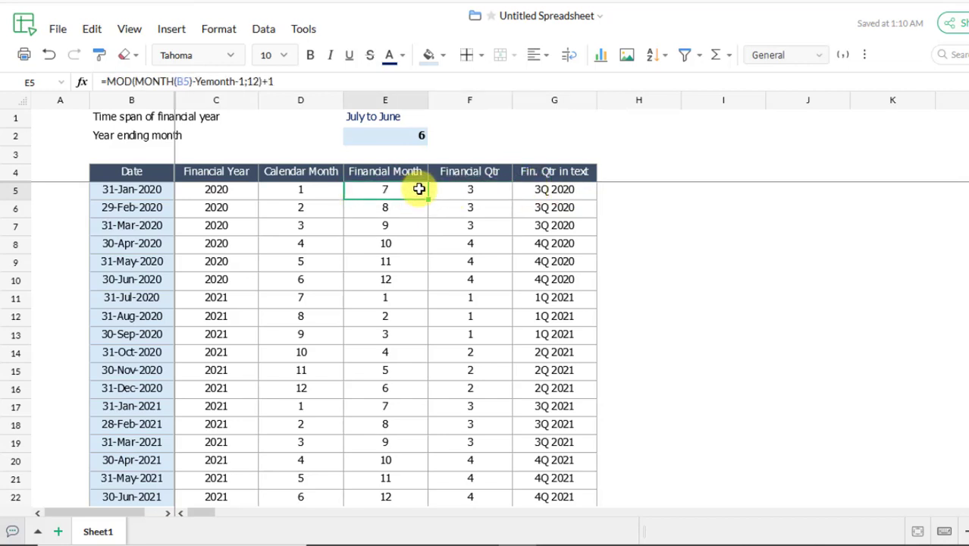
double_click(419, 189)
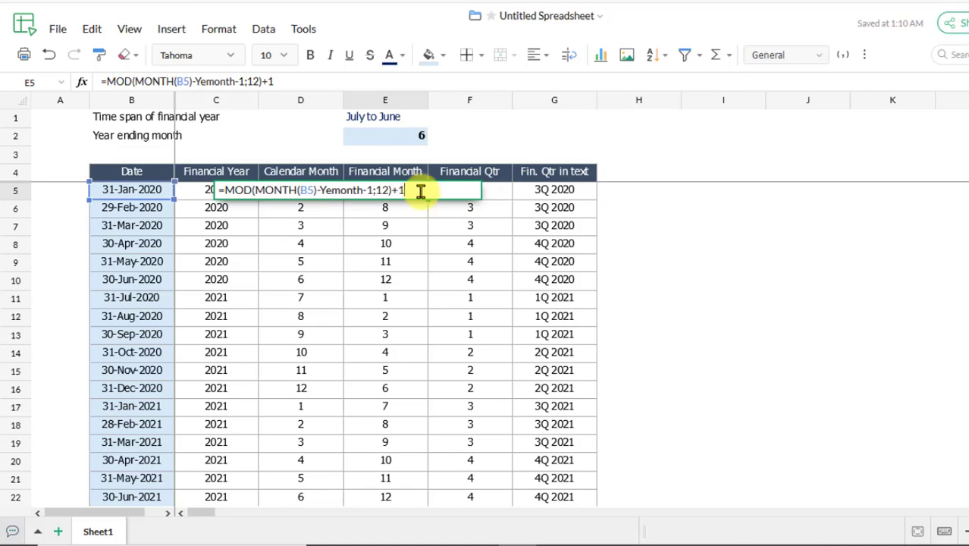
key("Escape")
Inspect the MONTH(B6)-Yemonth-1 argument within the MOD formula in E6, leaving the formula as it is
left_click(407, 210)
double_click(410, 216)
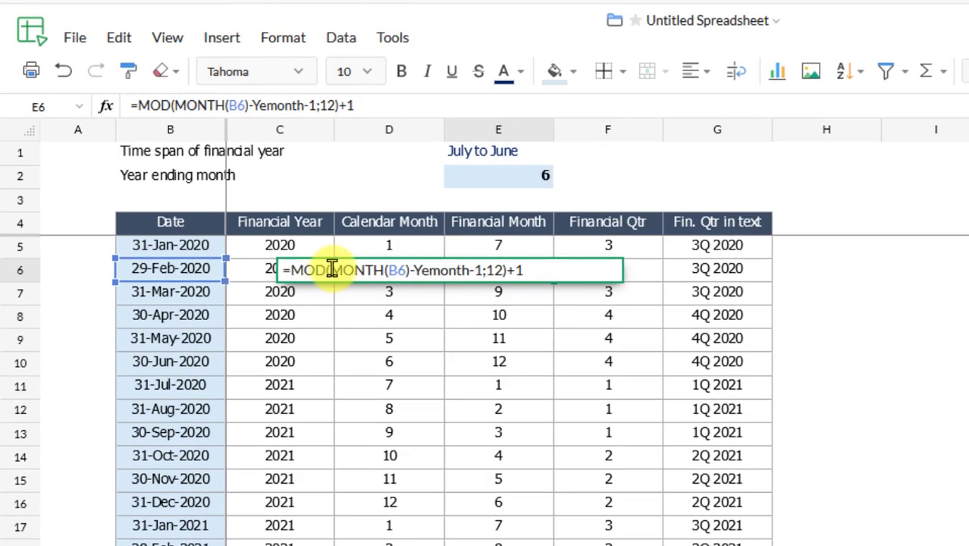
left_click_drag(330, 270, 479, 271)
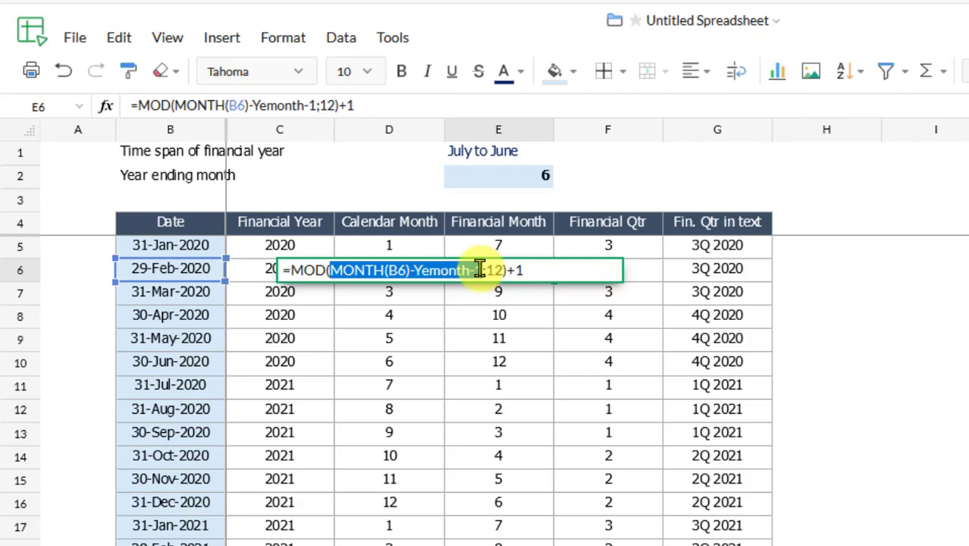
left_click(562, 268)
key("Escape")
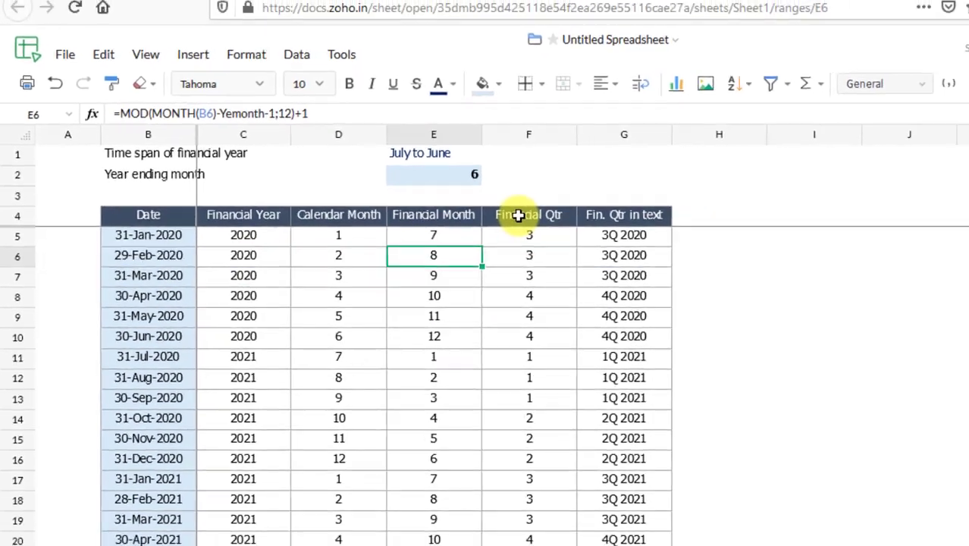